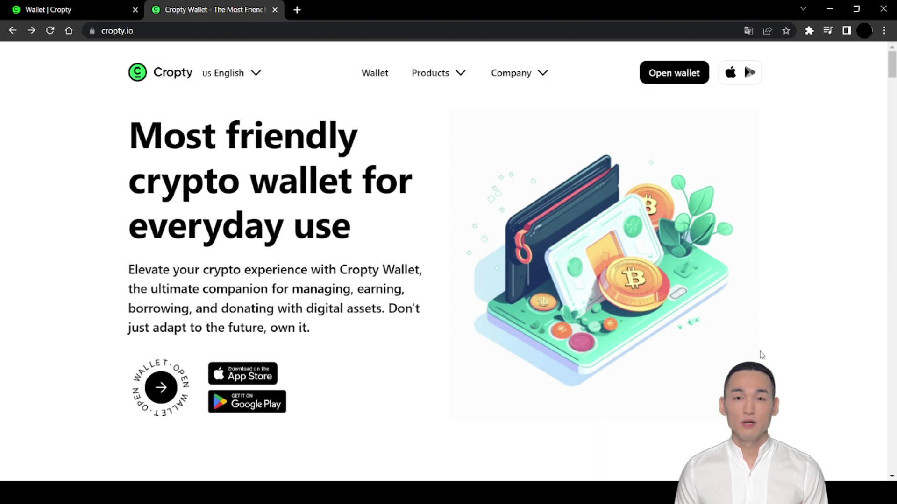
# Step: Open the wallet from the cropty.io homepage to see the 0.00 $ balance and coin list
pyautogui.click(678, 73)
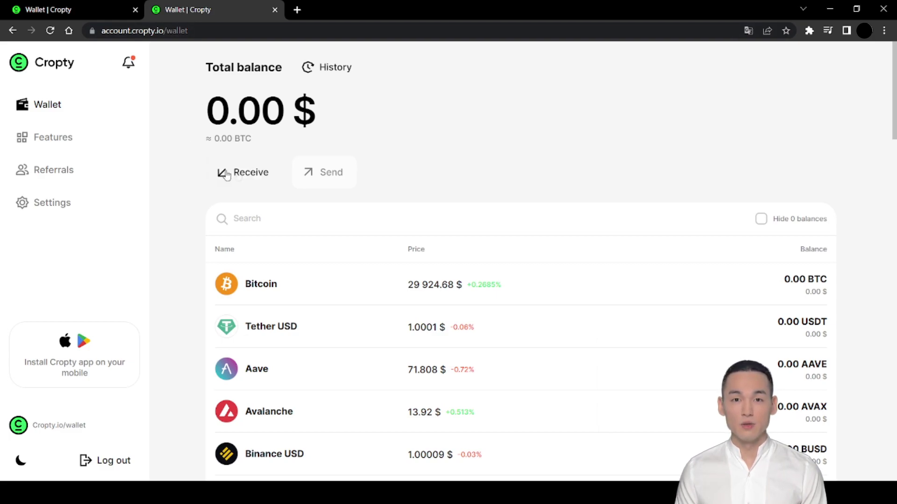
# Step: Copy the Bitcoin (BTC) receive address from the Receive crypto dialog, then close it
pyautogui.click(257, 174)
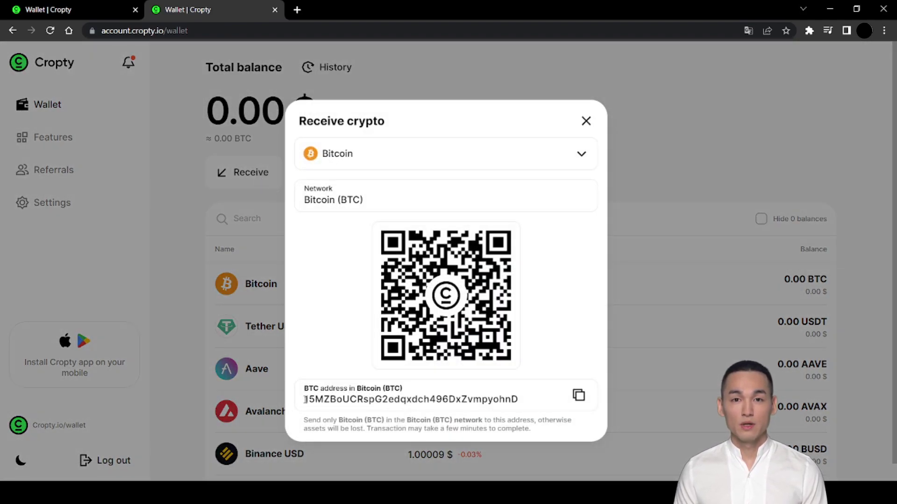
pyautogui.moveTo(305, 400); pyautogui.dragTo(518, 399)
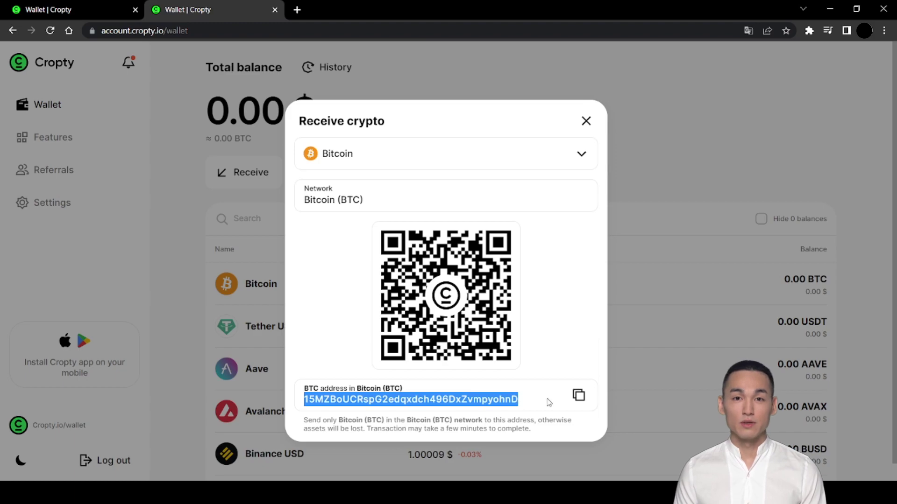
pyautogui.click(549, 403)
pyautogui.click(578, 395)
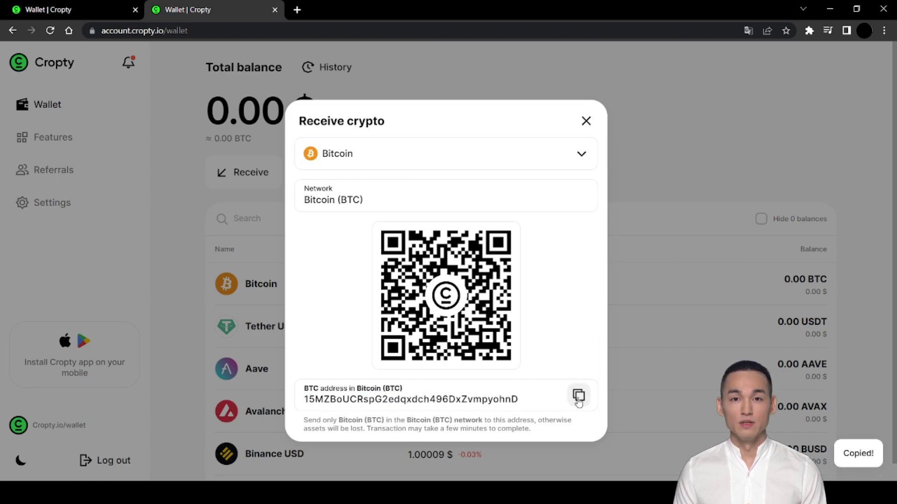
pyautogui.click(587, 122)
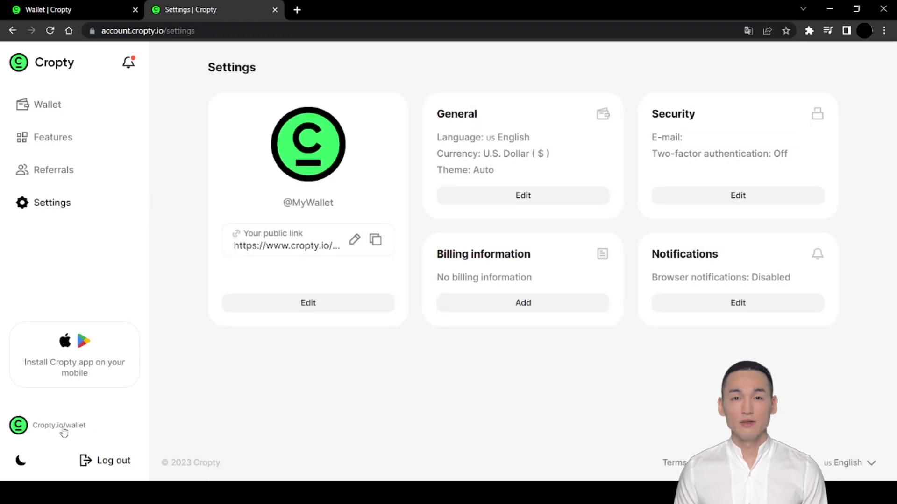
pyautogui.moveTo(342, 204); pyautogui.dragTo(282, 203)
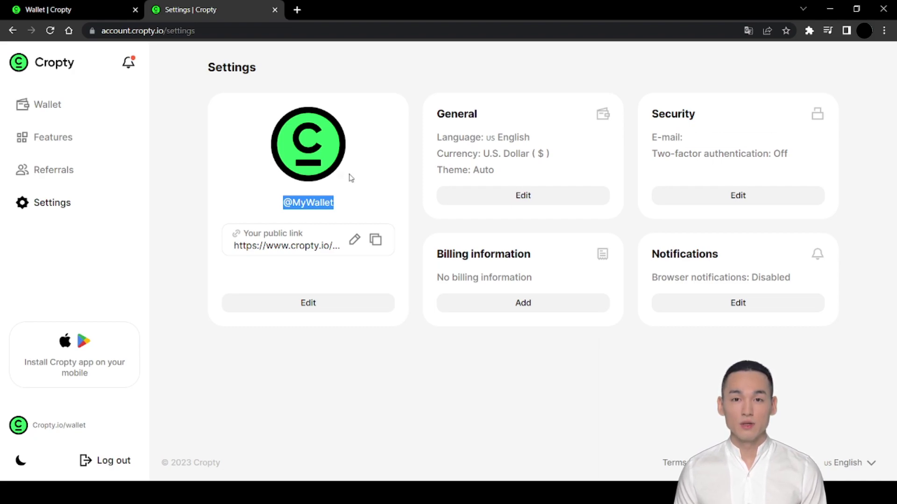
pyautogui.click(362, 206)
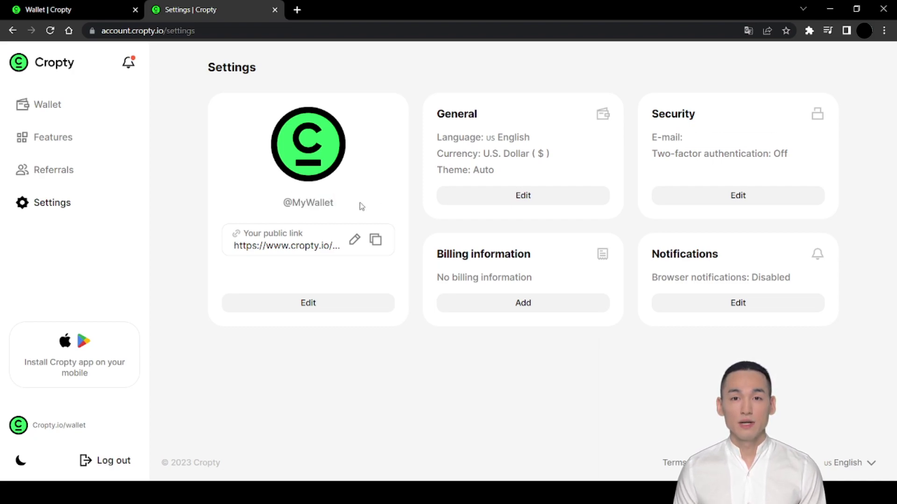
pyautogui.click(377, 241)
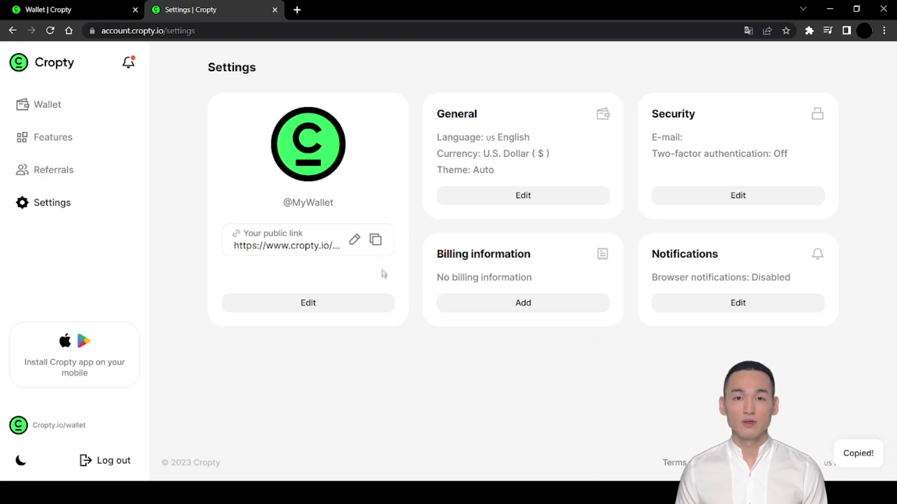
# Step: Load the public link in a new tab and show its Send crypto Bitcoin QR code and address
pyautogui.click(298, 9)
pyautogui.hotkey('ctrl', 'v')
pyautogui.press('Return')
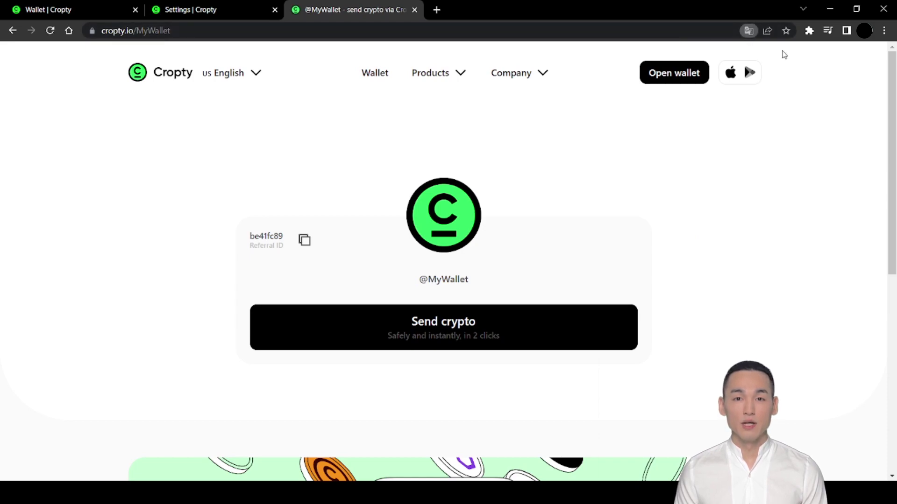
pyautogui.click(457, 331)
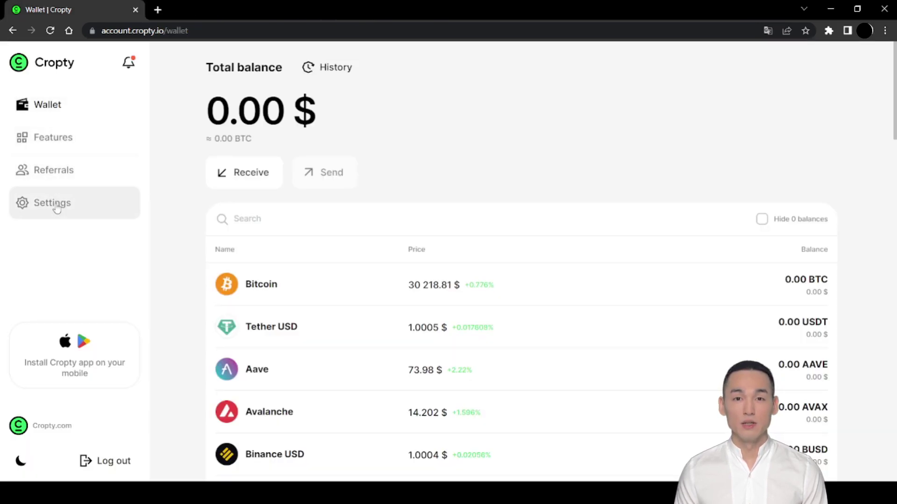
# Step: Edit the public link nickname in Settings from MyWallet to MyWallets
pyautogui.click(55, 205)
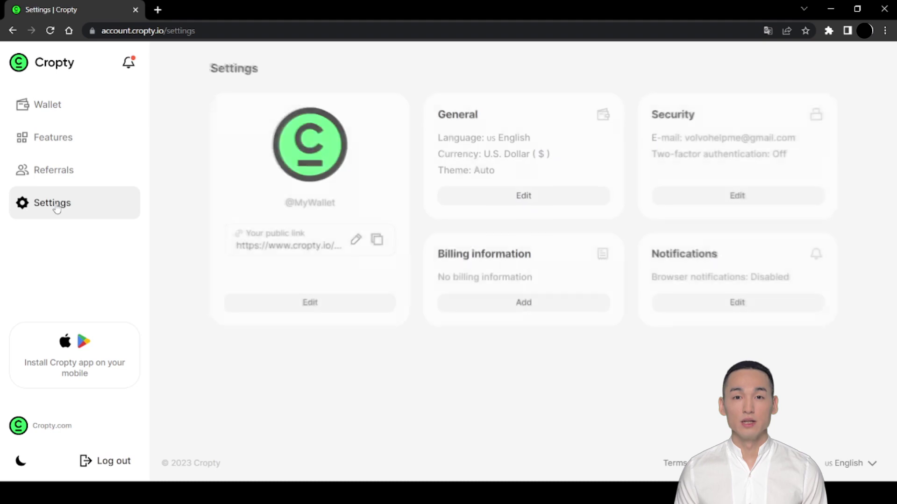
pyautogui.click(354, 241)
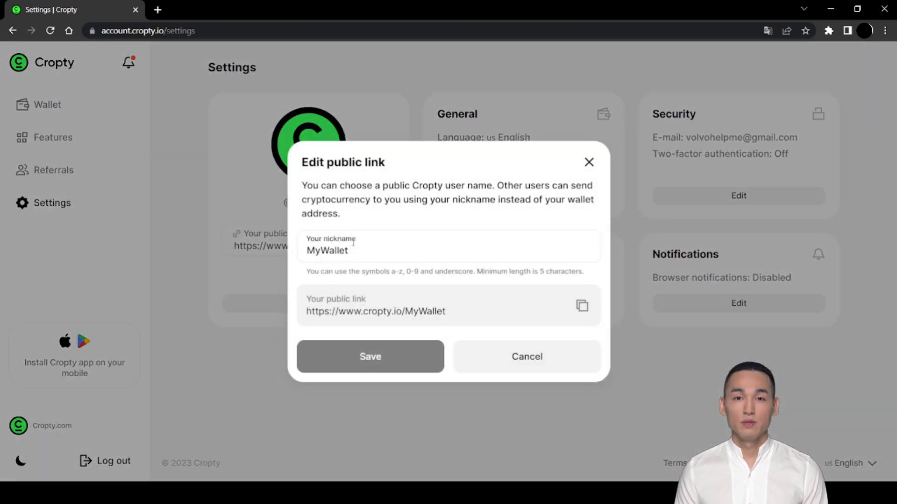
pyautogui.click(353, 251)
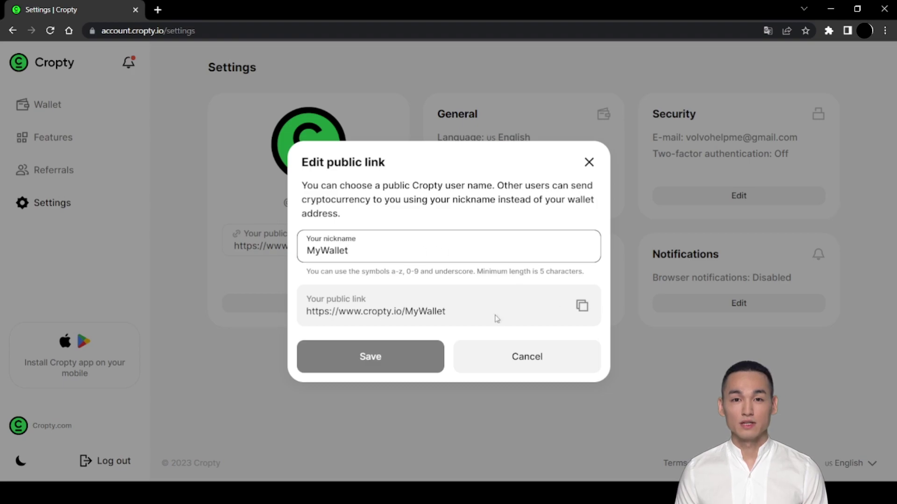
pyautogui.moveTo(496, 318); pyautogui.dragTo(302, 317)
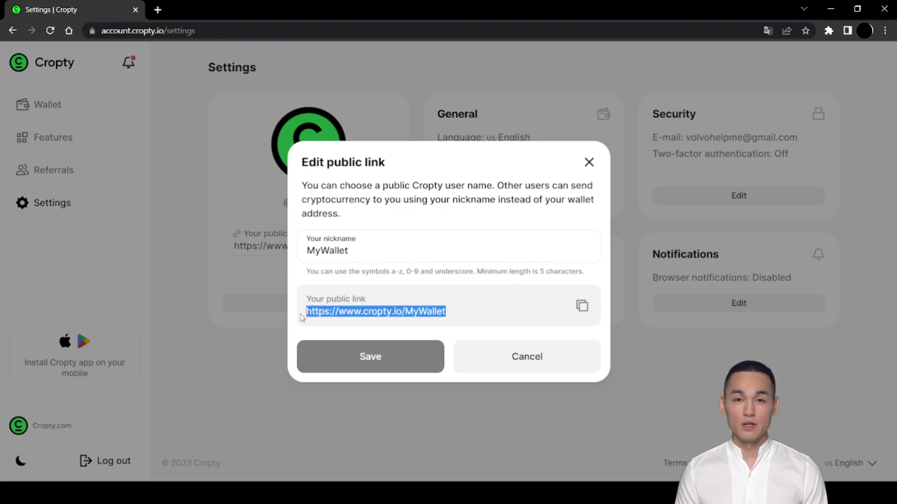
pyautogui.click(362, 252)
pyautogui.click(387, 413)
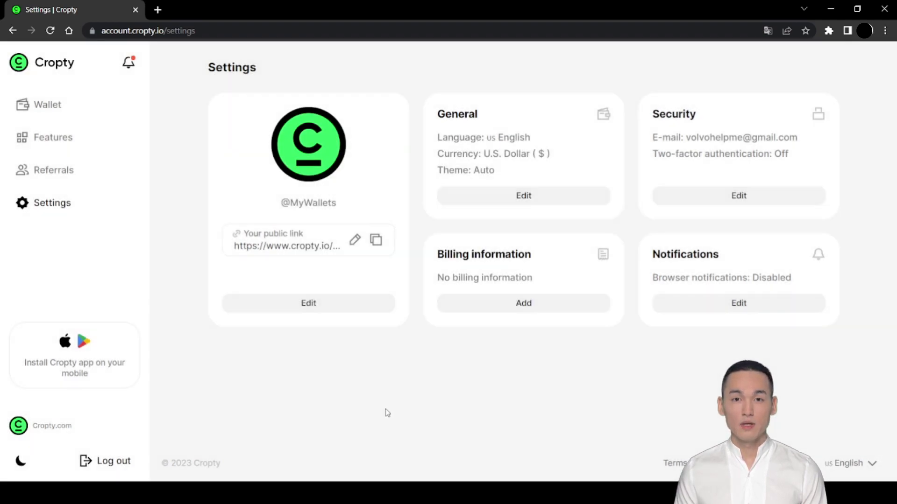
# Step: Copy the Tether USD receive address on the Ethereum (ERC-20) network
pyautogui.click(82, 114)
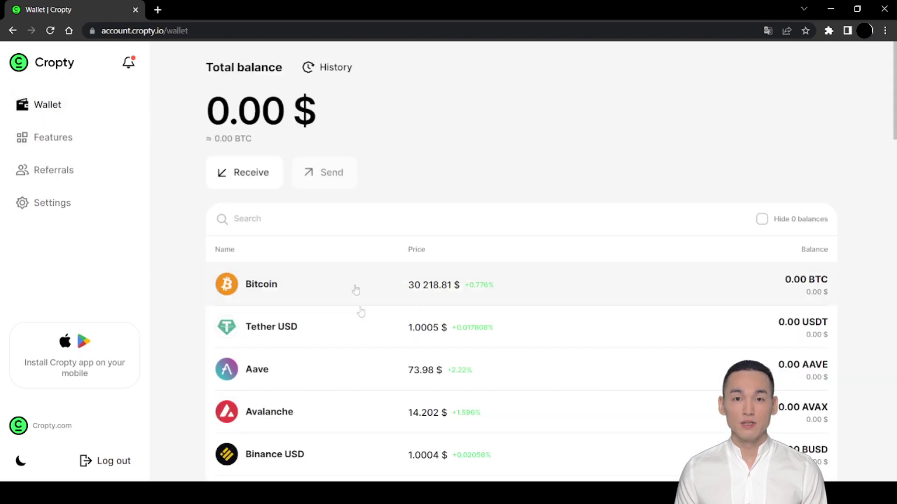
pyautogui.click(357, 347)
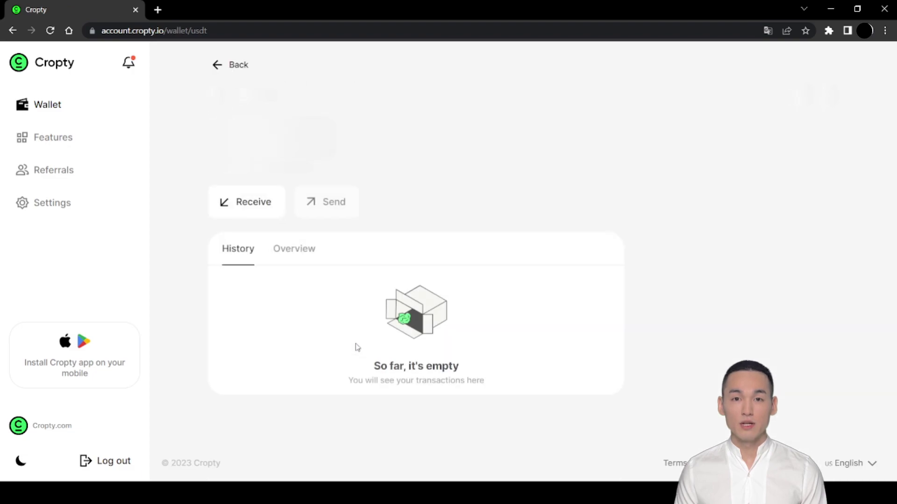
pyautogui.click(265, 206)
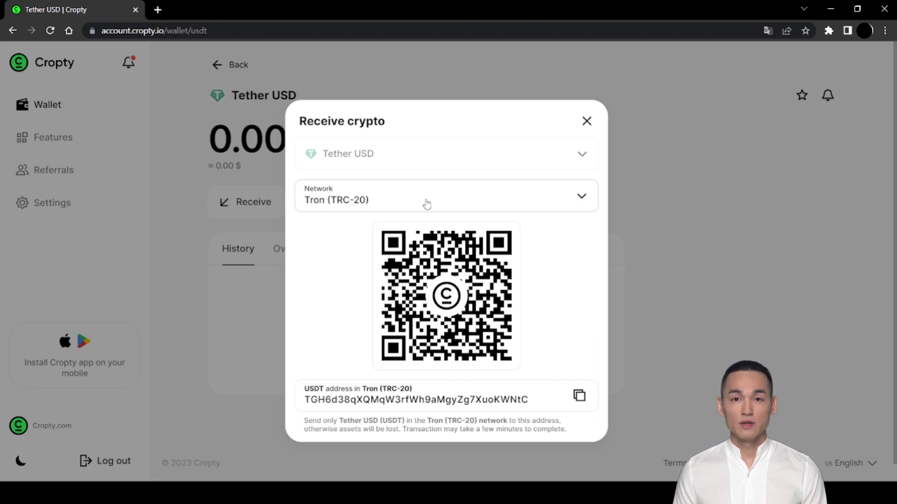
pyautogui.click(426, 204)
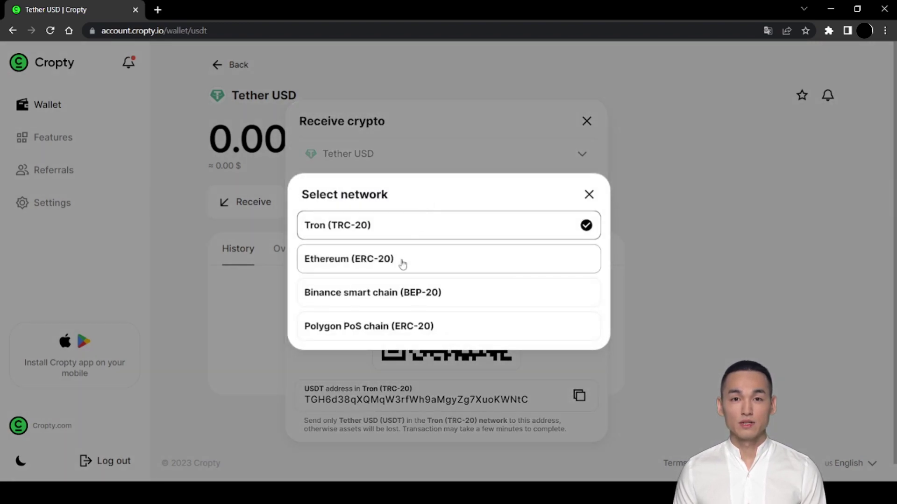
pyautogui.click(401, 263)
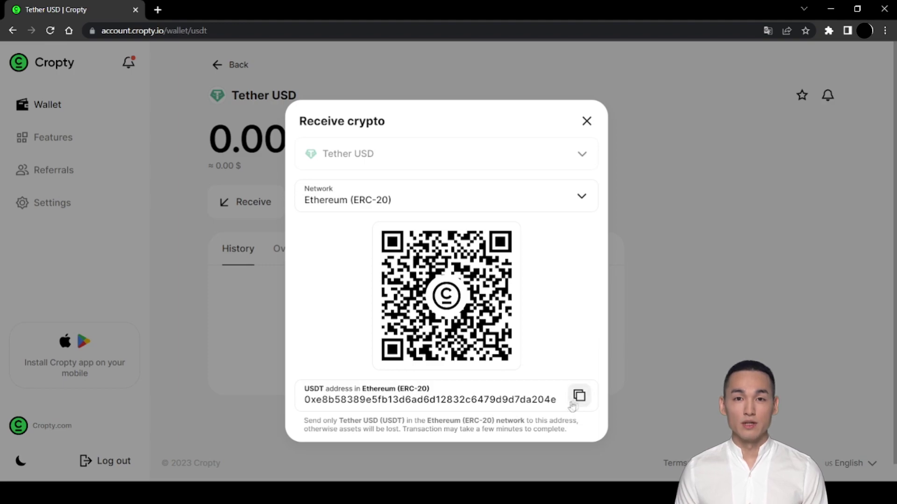
pyautogui.click(578, 400)
# Step: Copy the USDT receive addresses for Binance smart chain (BEP-20) and Polygon PoS chain
pyautogui.click(526, 202)
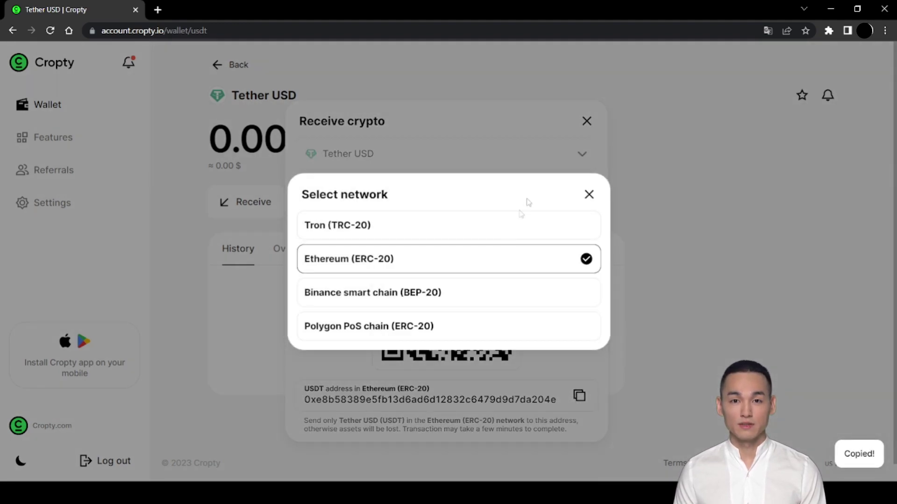
pyautogui.click(479, 297)
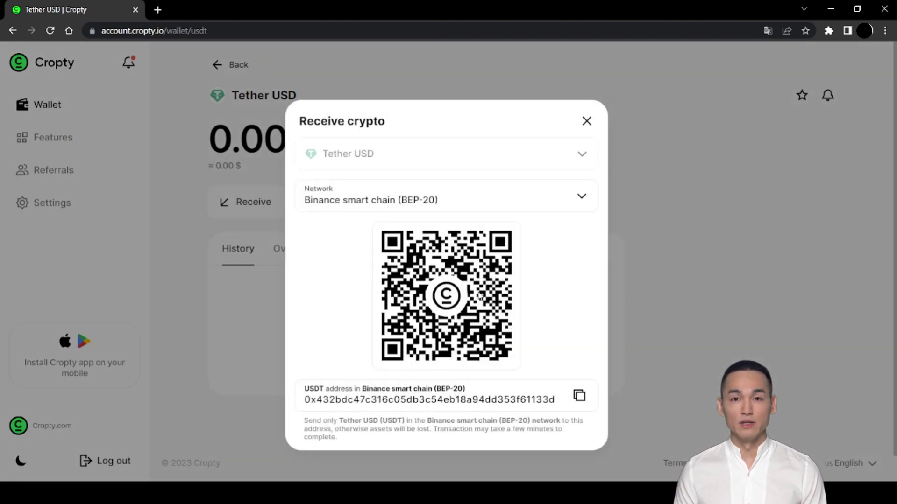
pyautogui.click(578, 396)
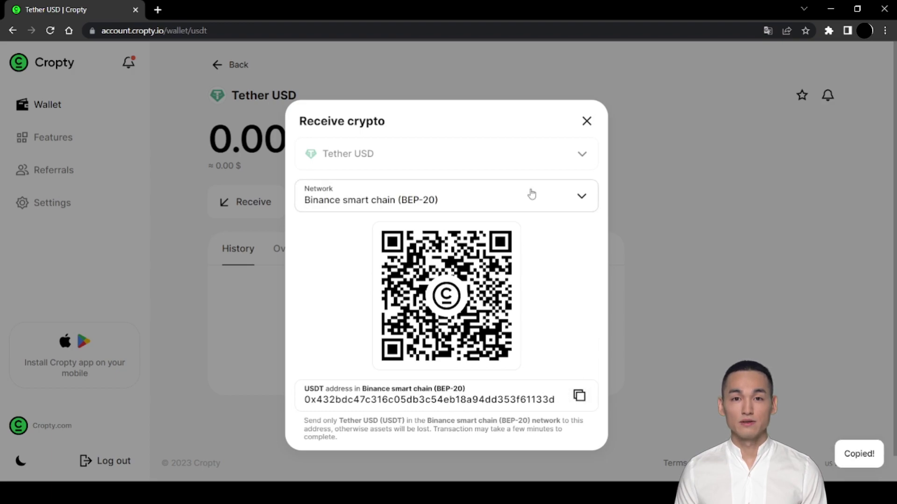
pyautogui.click(531, 195)
pyautogui.click(490, 324)
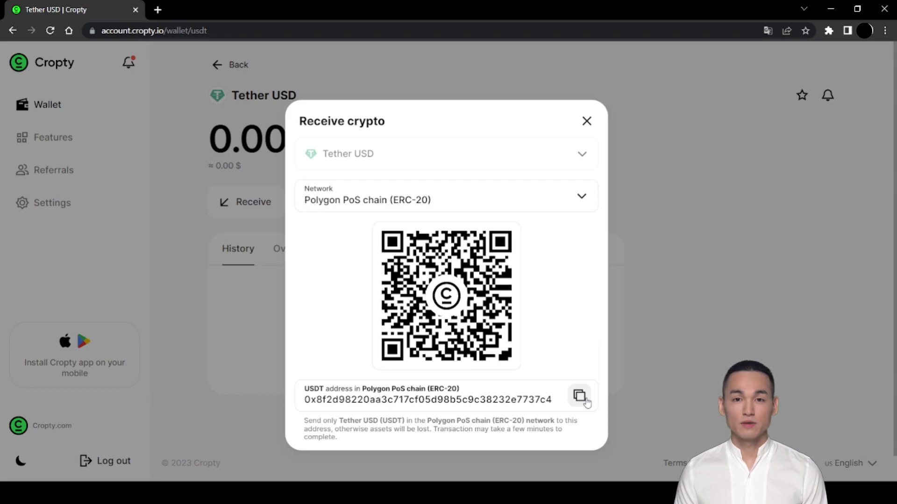
pyautogui.click(584, 400)
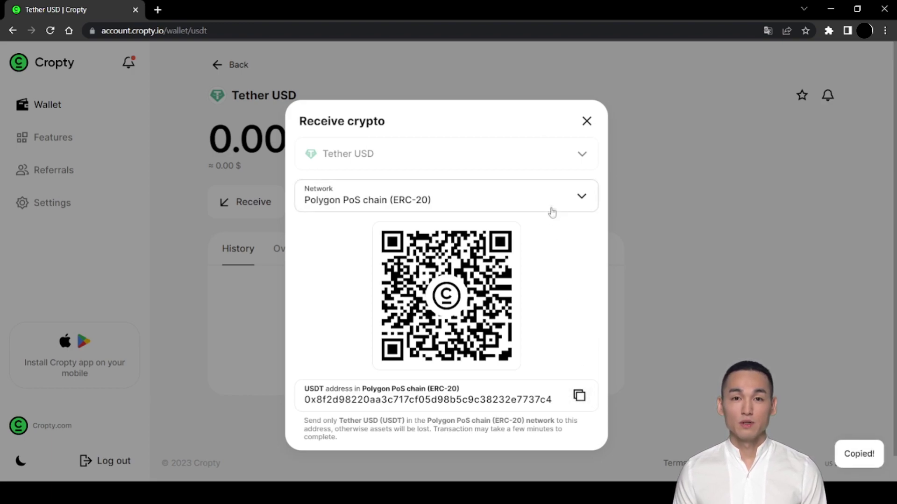
# Step: Close the network list and Receive crypto dialog, returning to the wallet overview
pyautogui.click(552, 203)
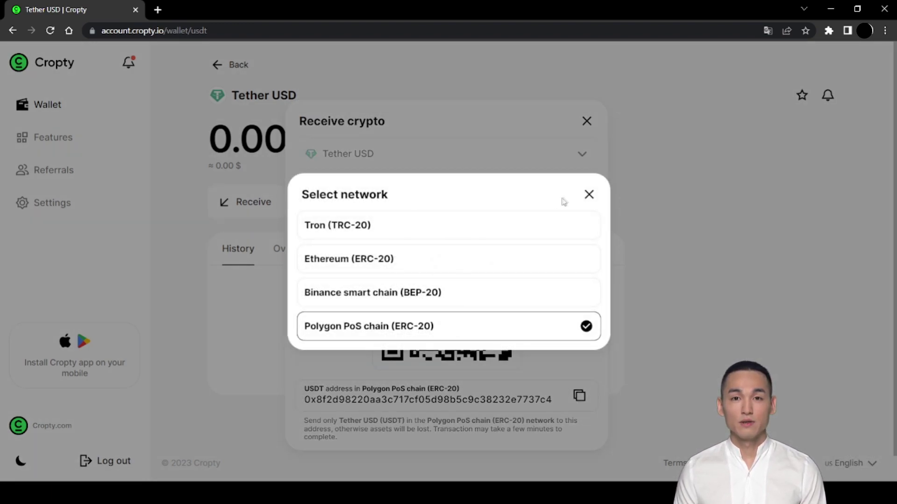
pyautogui.click(589, 194)
pyautogui.click(587, 121)
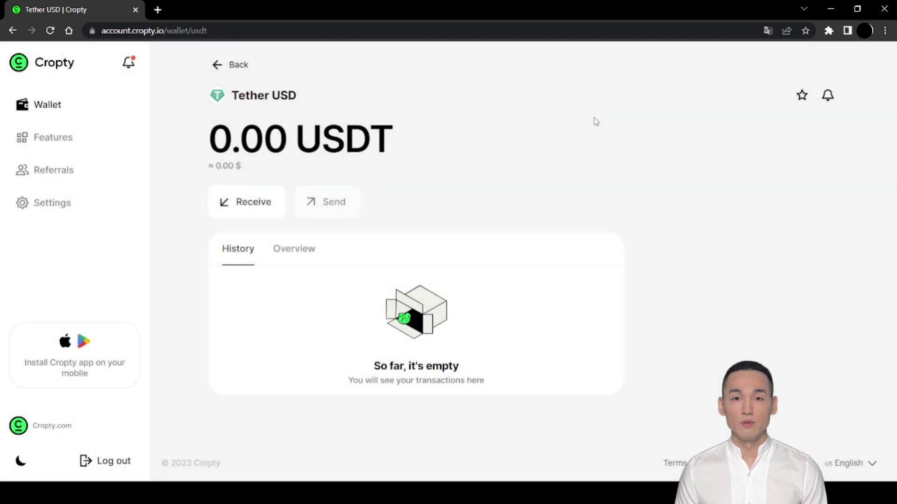
pyautogui.click(88, 109)
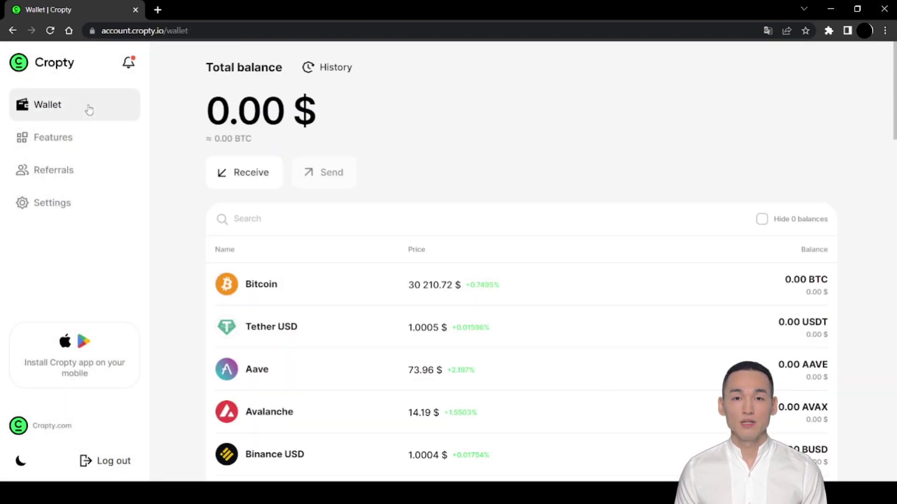
# Step: Copy the Bitcoin receive address again, then open the Tether USD wallet page
pyautogui.click(316, 302)
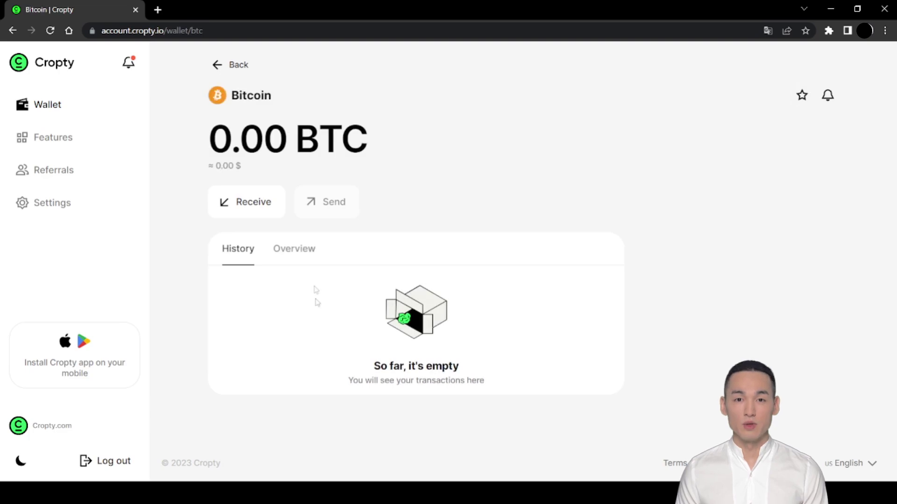
pyautogui.click(257, 201)
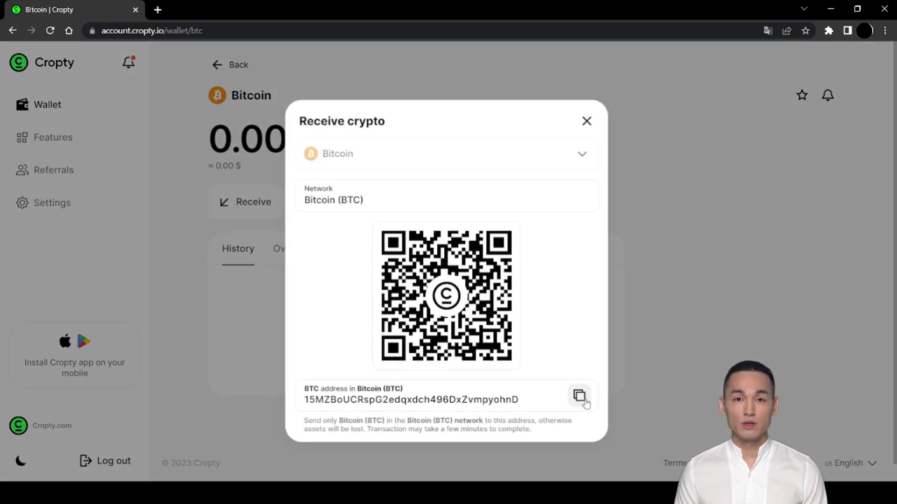
pyautogui.click(585, 401)
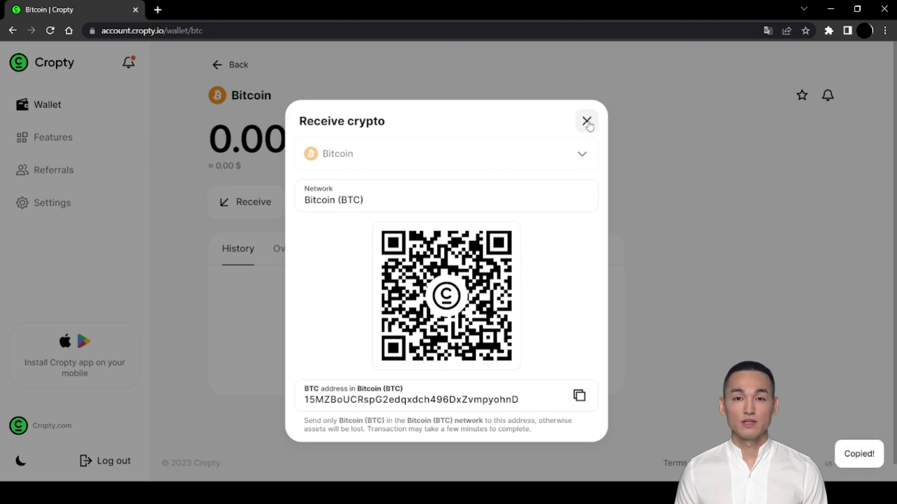
pyautogui.click(586, 122)
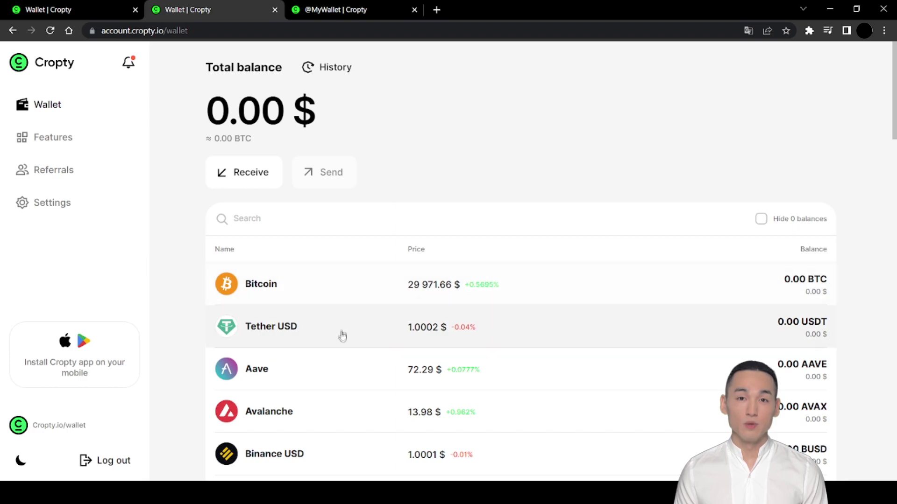
pyautogui.click(342, 336)
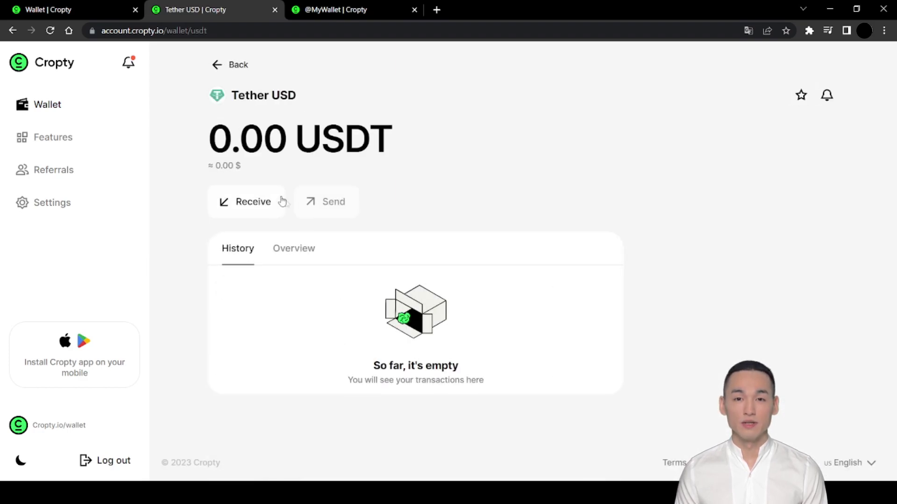
pyautogui.click(249, 202)
pyautogui.click(466, 194)
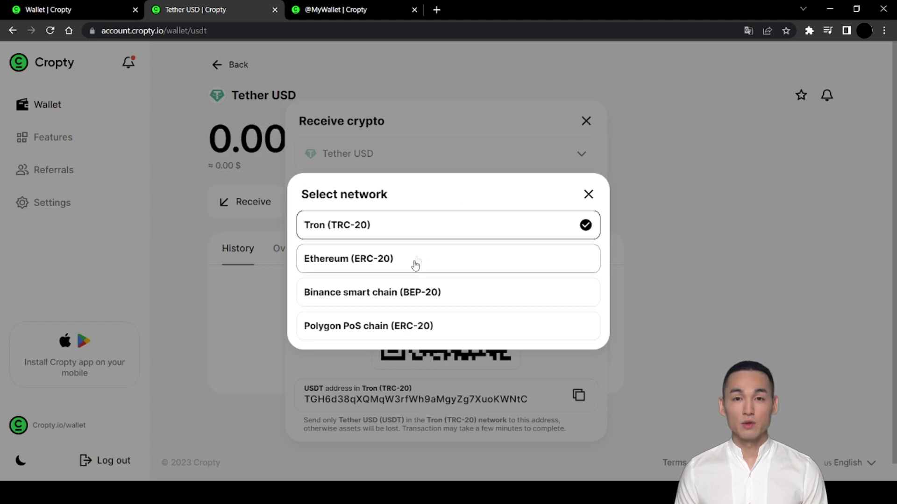
pyautogui.click(423, 299)
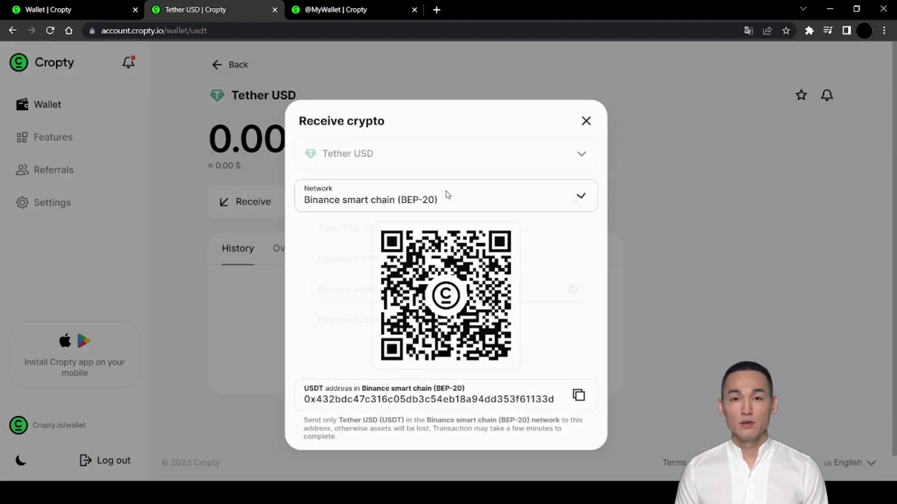
pyautogui.click(447, 195)
pyautogui.click(410, 327)
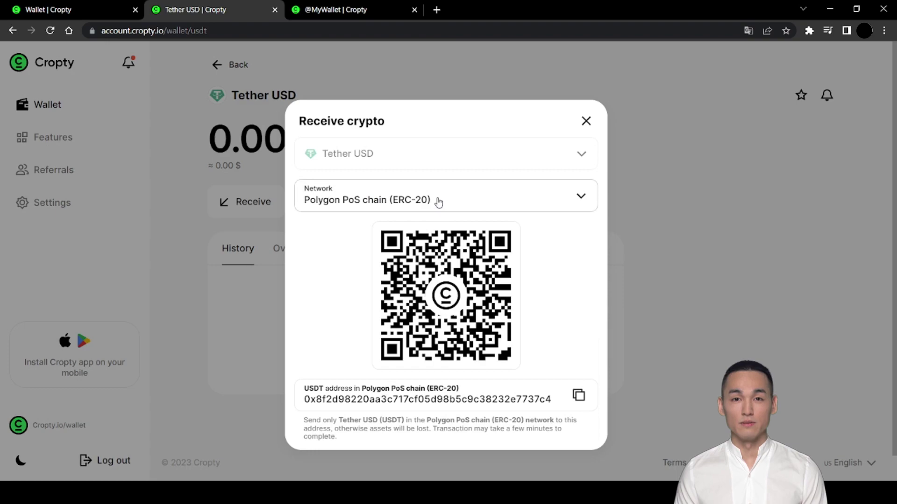
pyautogui.click(436, 199)
pyautogui.click(420, 261)
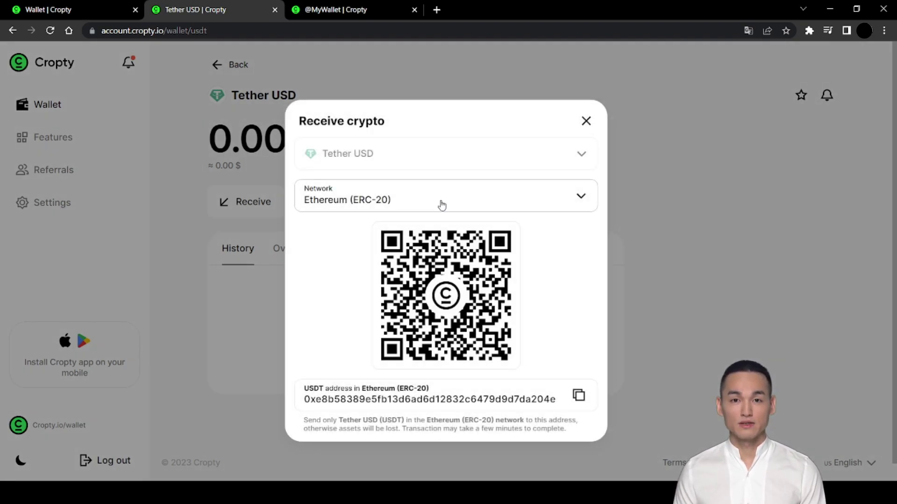
pyautogui.click(442, 204)
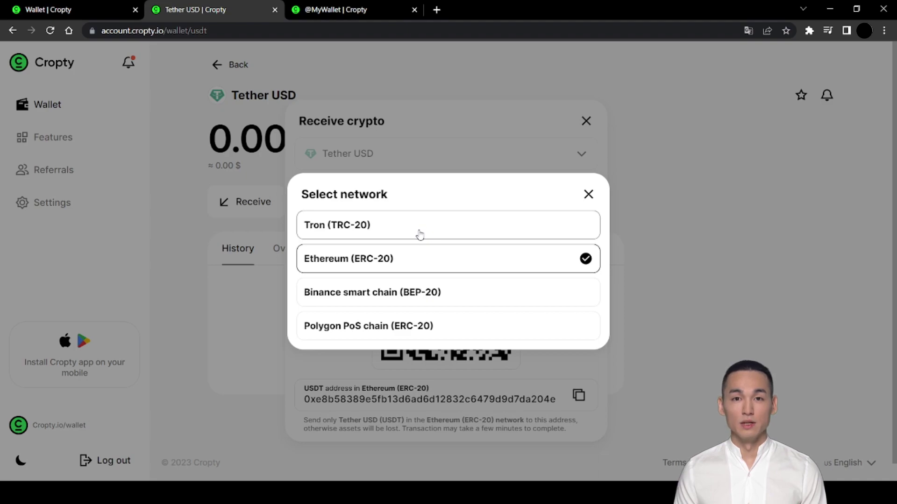
pyautogui.click(419, 235)
pyautogui.click(426, 206)
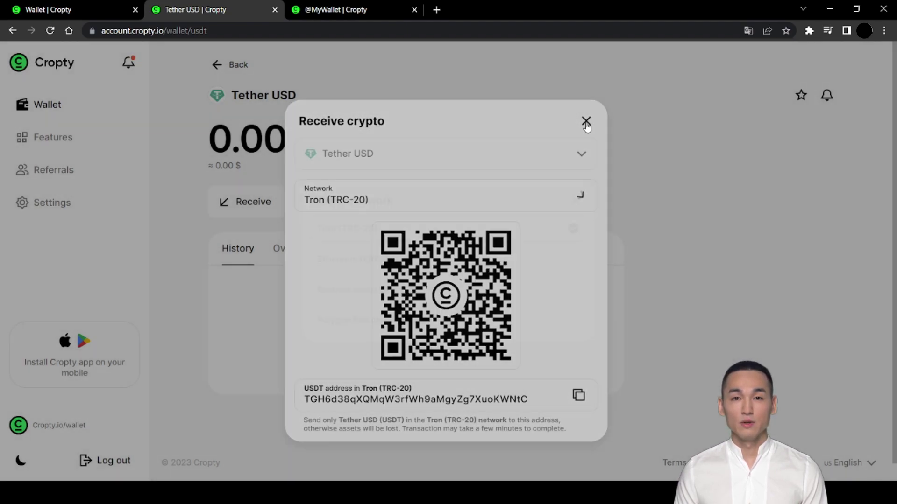
pyautogui.click(587, 127)
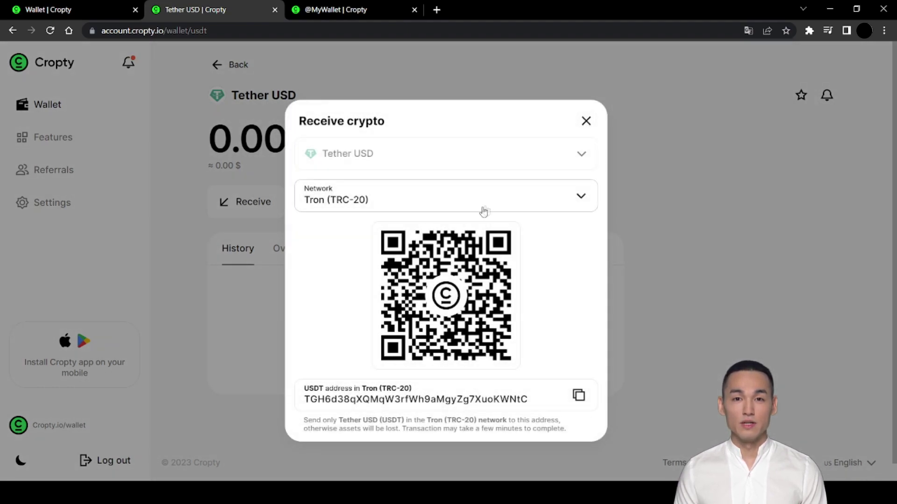
pyautogui.click(484, 212)
pyautogui.click(451, 258)
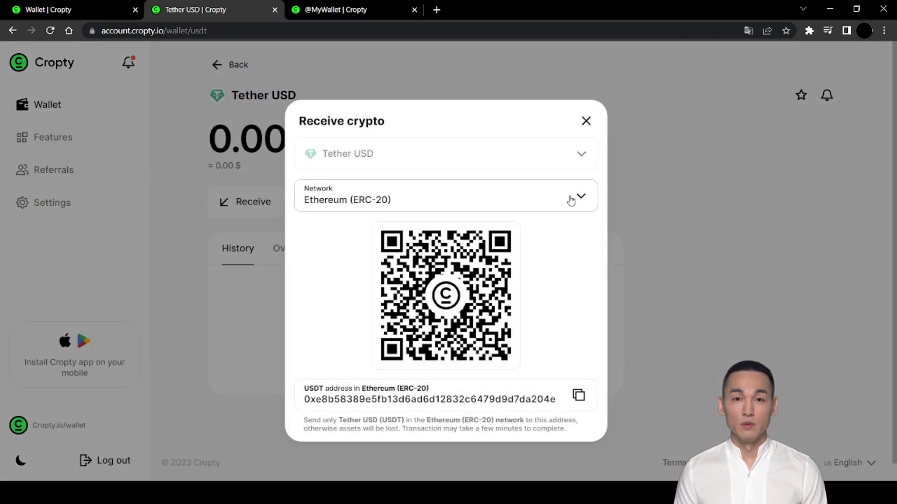
pyautogui.click(570, 198)
pyautogui.click(460, 233)
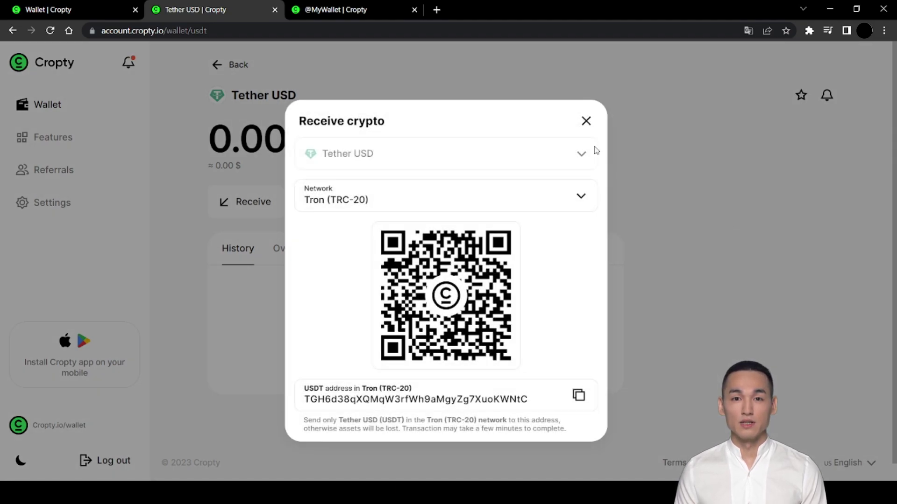
pyautogui.click(586, 121)
pyautogui.click(232, 64)
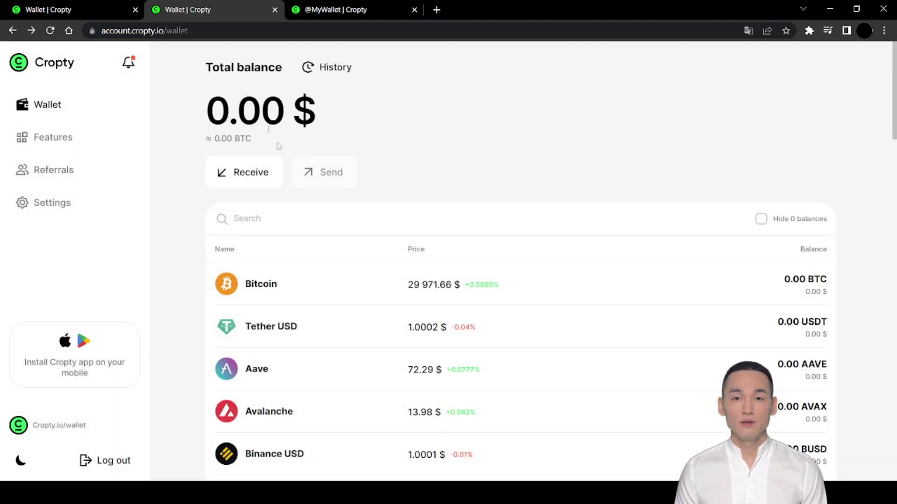
pyautogui.click(328, 286)
pyautogui.click(239, 201)
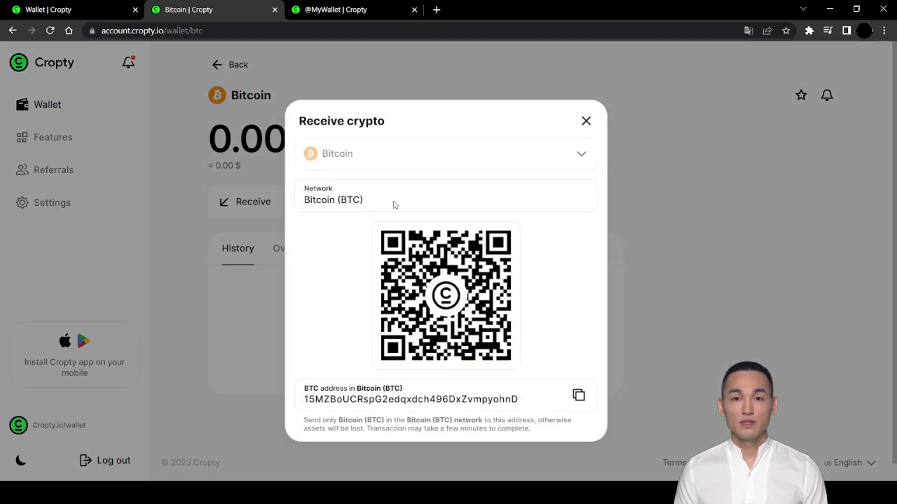
pyautogui.moveTo(371, 204); pyautogui.dragTo(301, 203)
pyautogui.click(441, 206)
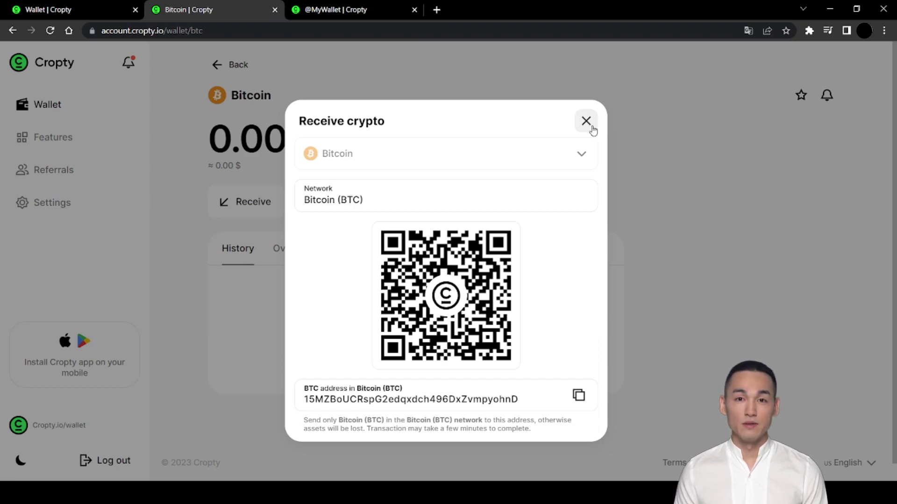
pyautogui.click(586, 121)
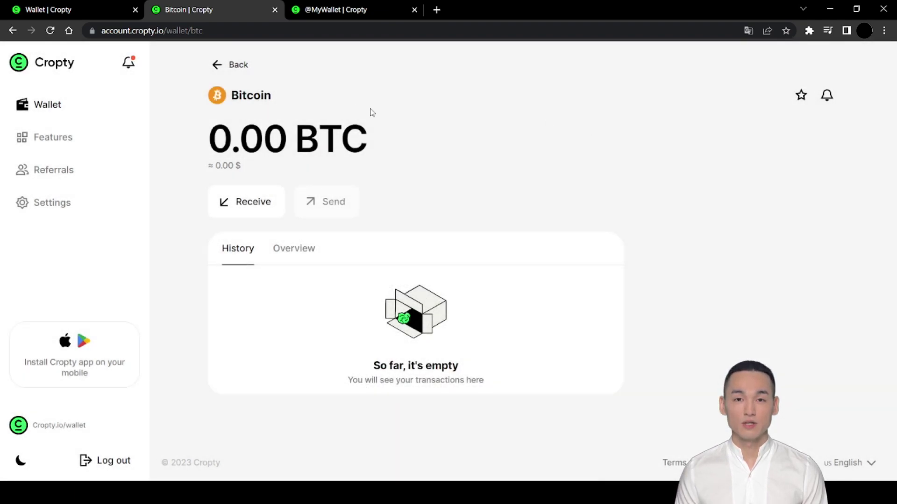
pyautogui.click(218, 72)
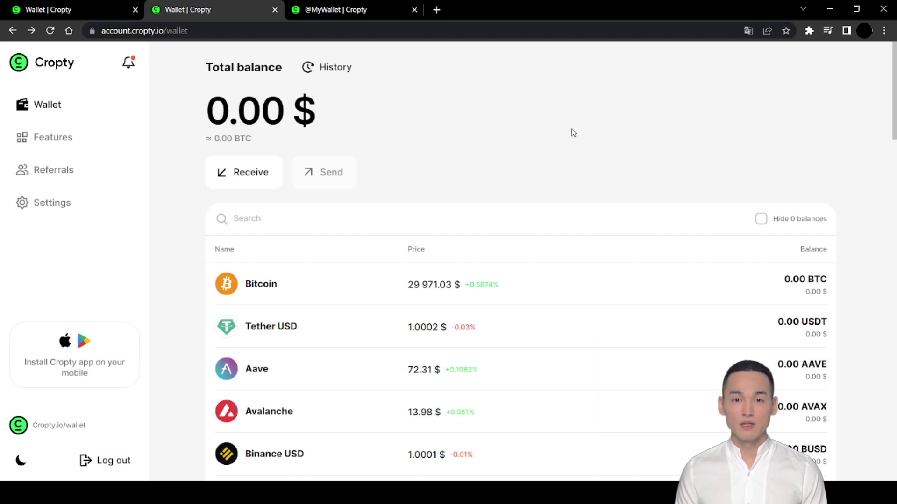
# Step: Close the extra third wallet browser tab
pyautogui.click(415, 10)
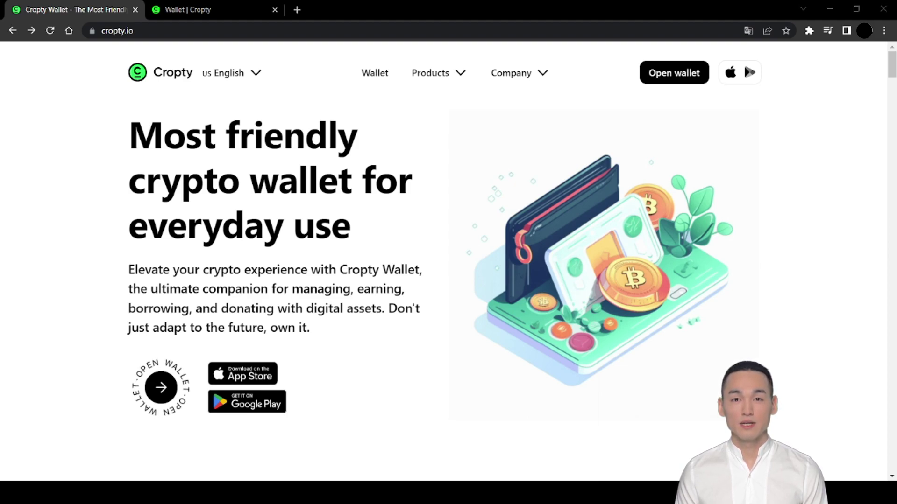
# Step: Move the homepage tab after the wallet tab and launch the wallet dashboard from cropty.io
pyautogui.hotkey('ctrl', 'shift', 'pagedown')
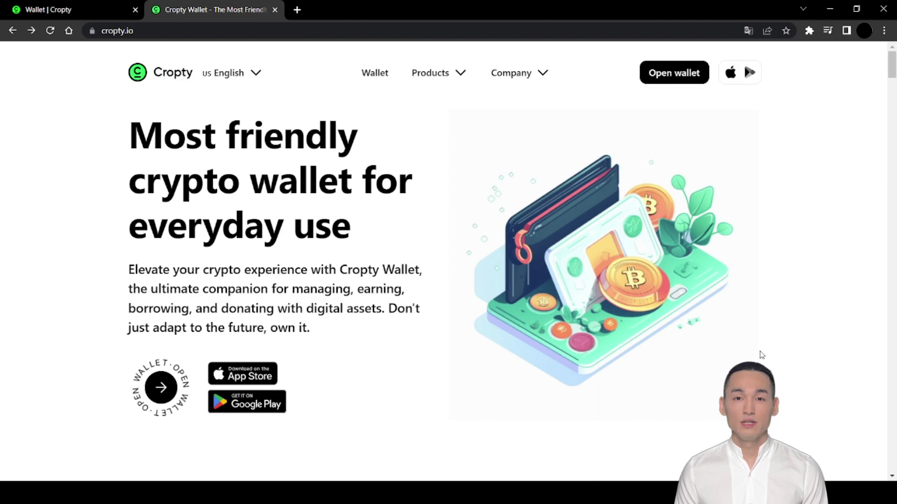
pyautogui.click(678, 77)
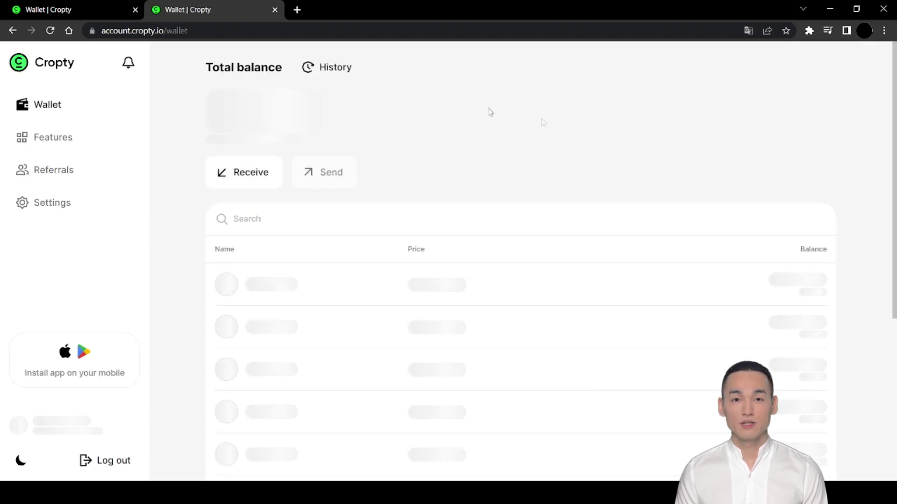